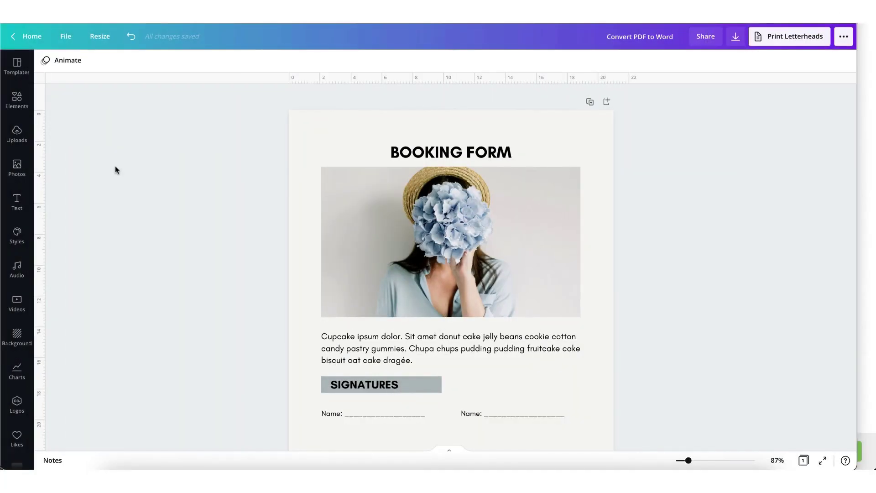
scroll(141, 188, "down", 3)
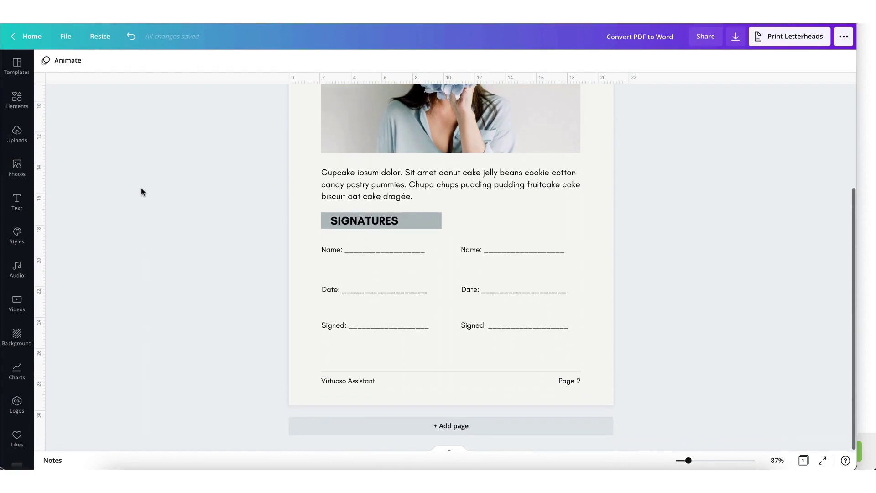
scroll(141, 187, "up", 4)
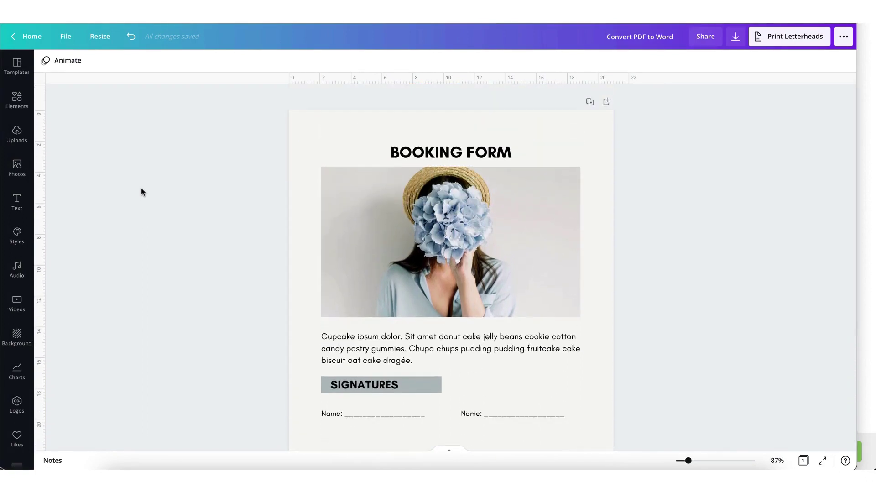
scroll(141, 187, "down", 3)
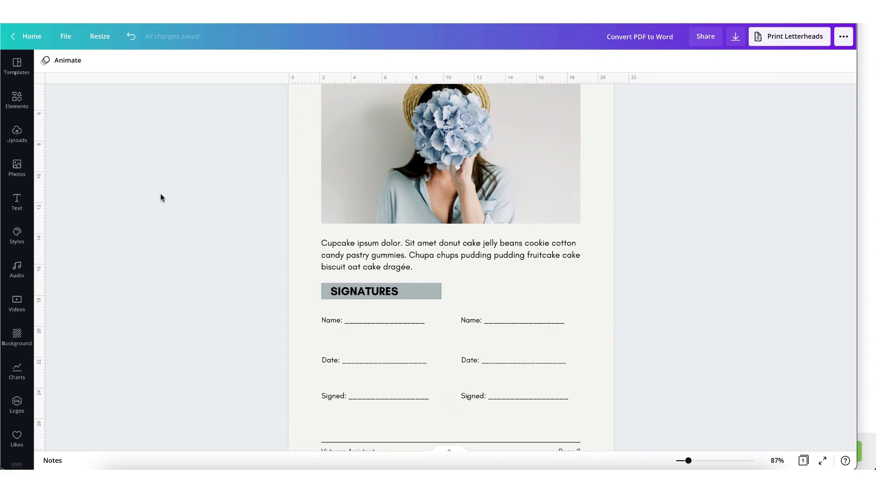
scroll(163, 195, "down", 1)
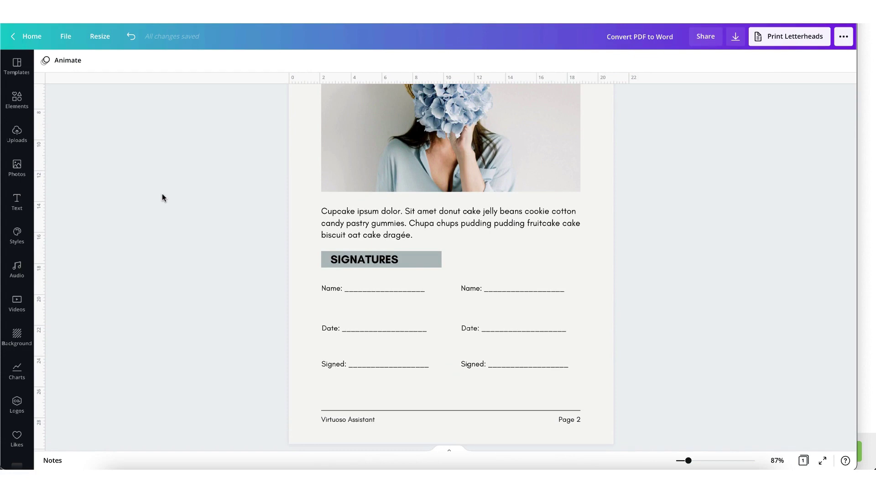
scroll(162, 194, "up", 4)
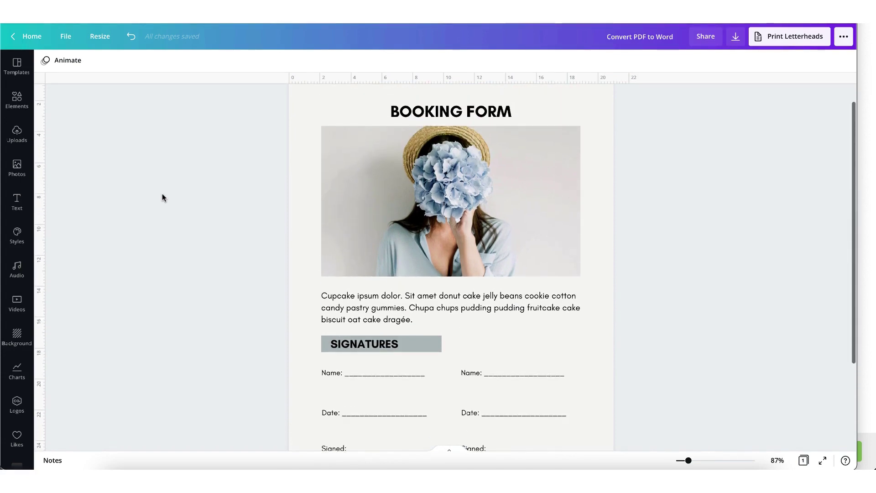
scroll(162, 195, "down", 5)
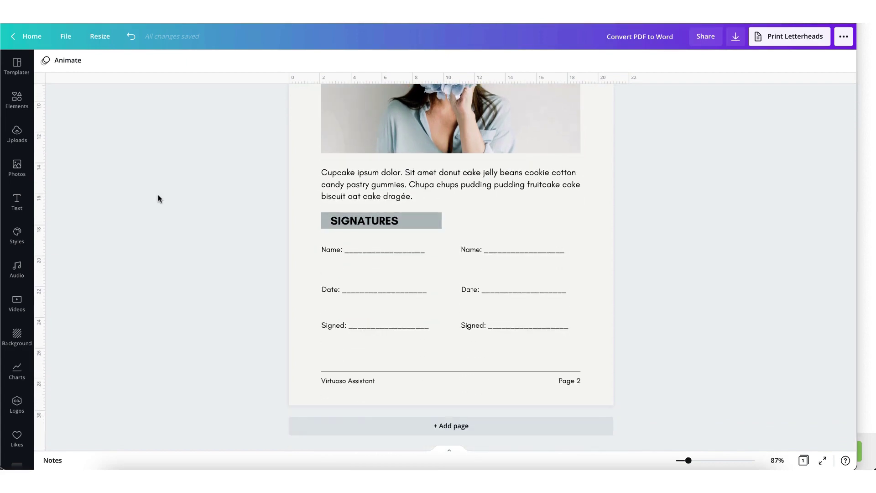
scroll(158, 194, "up", 1)
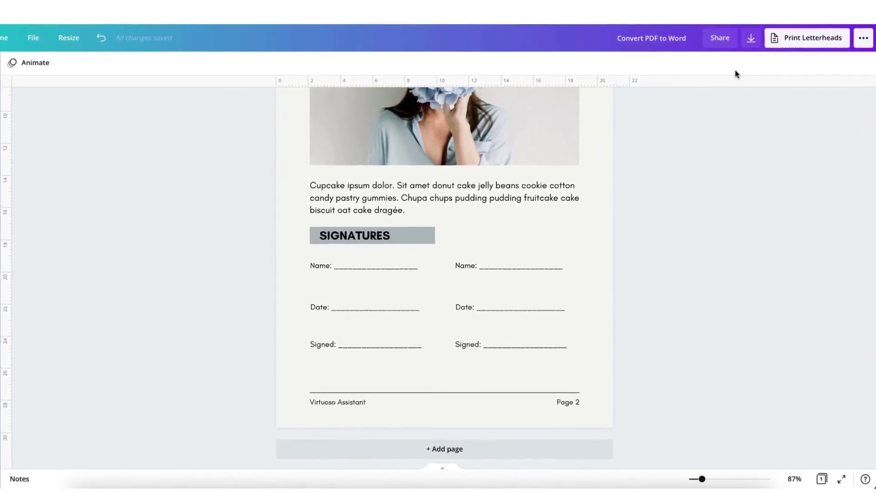
Step: Download the Canva booking form design with the PDF standard file type
left_click(749, 41)
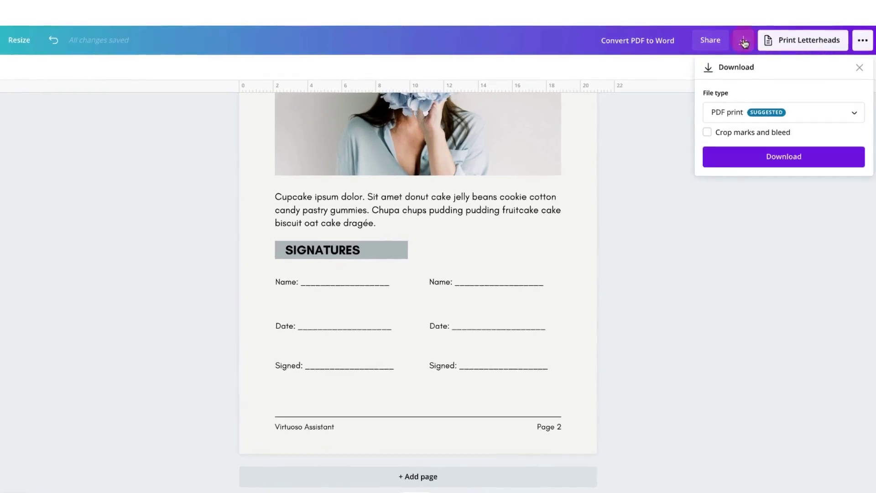
left_click(712, 114)
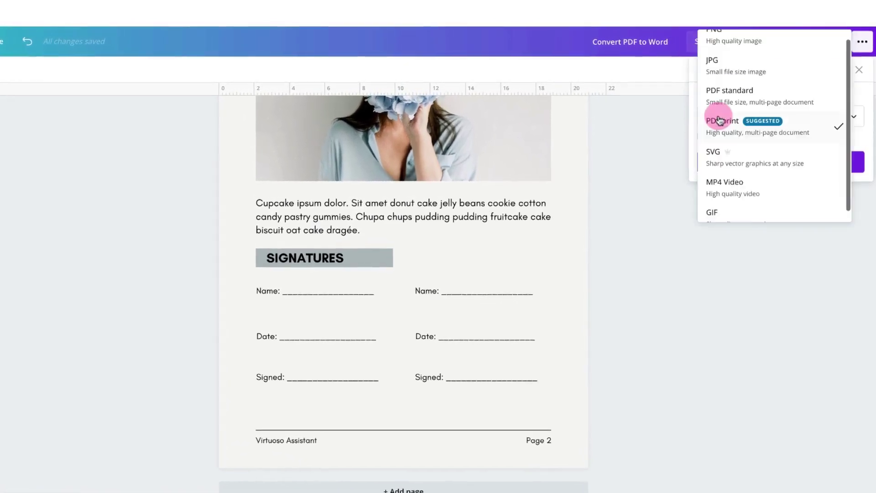
left_click(717, 101)
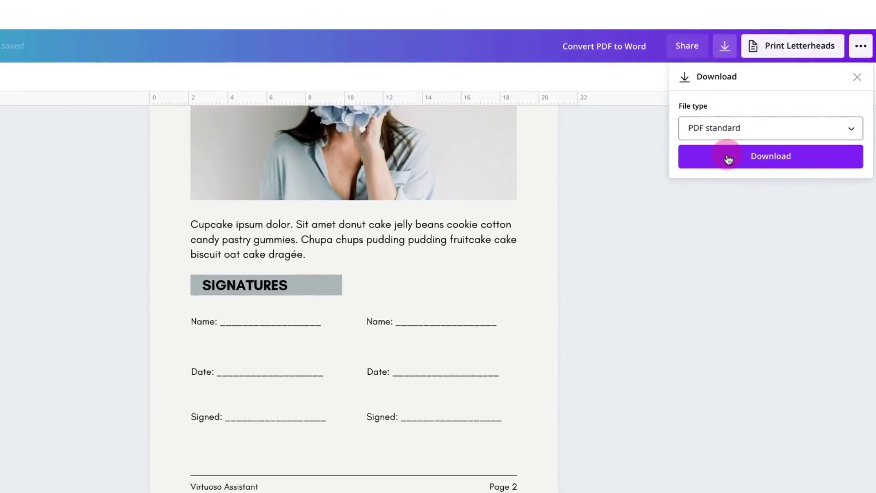
left_click(731, 154)
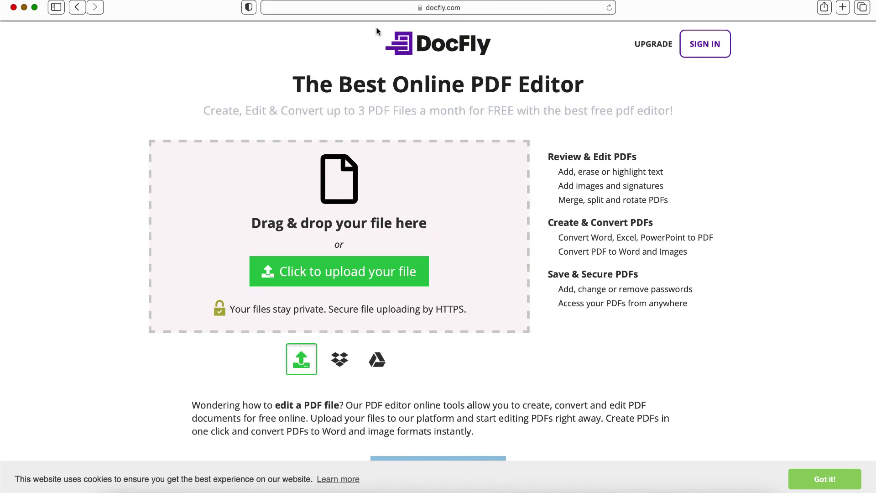
left_click(472, 10)
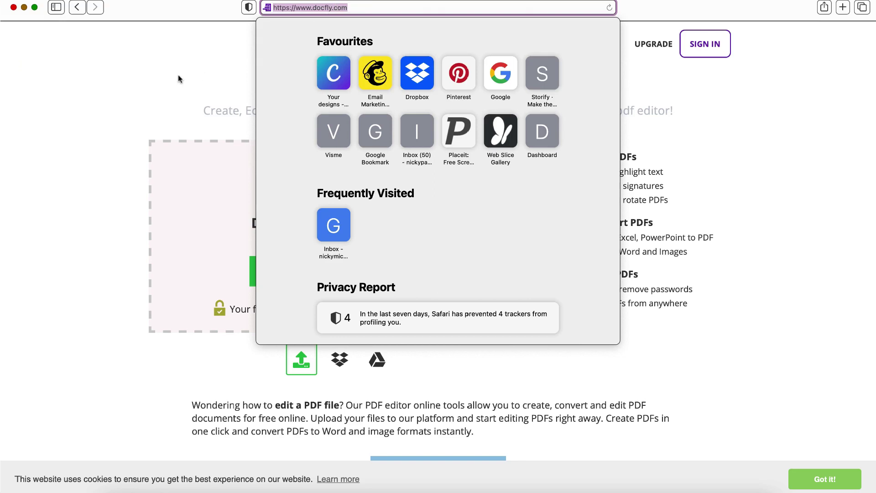
key("Return")
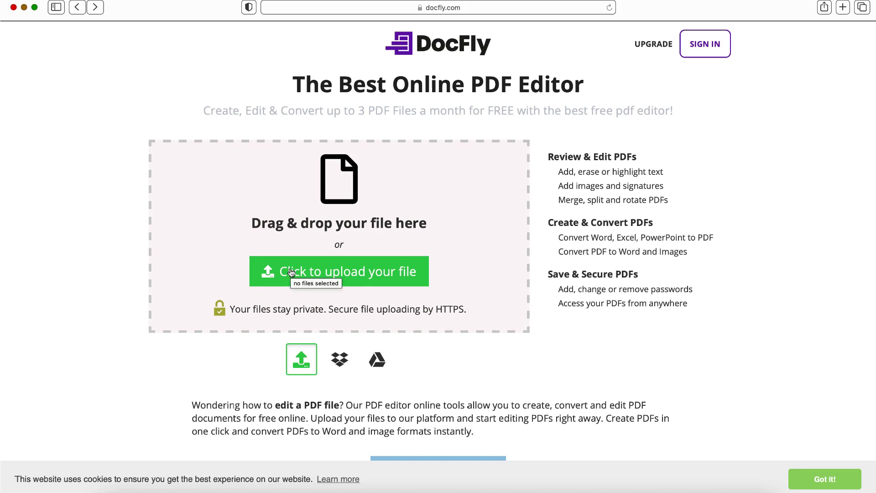
Step: Upload the booking form PDF from the Dropbox folder to DocFly
left_click(321, 273)
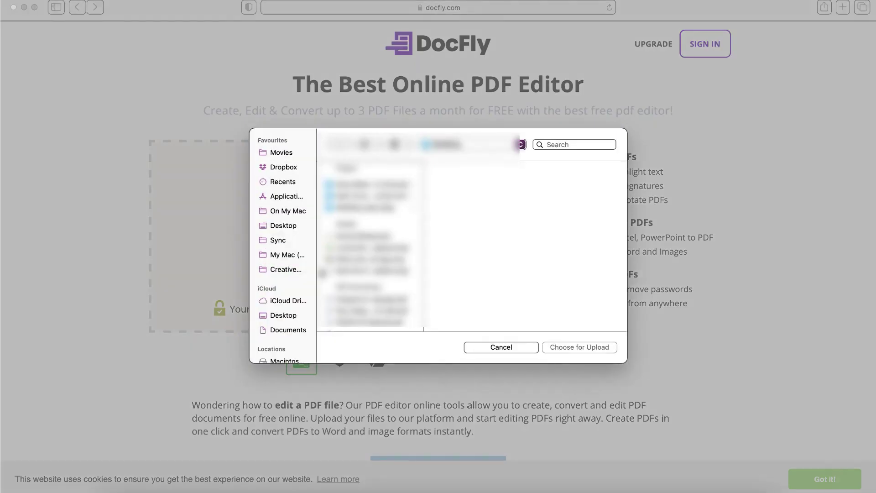
left_click(285, 167)
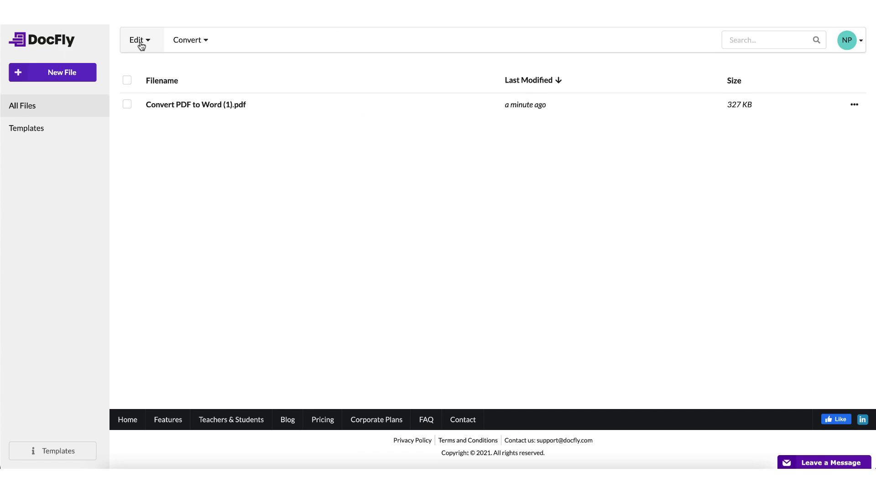
Step: Convert the uploaded Convert PDF to Word (1).pdf to Word with DocFly's PDF to Word option
left_click(208, 44)
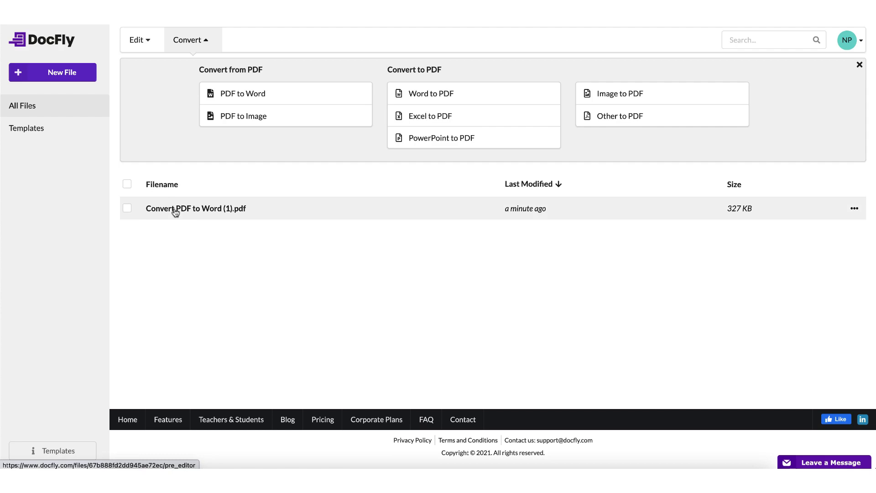
left_click(126, 208)
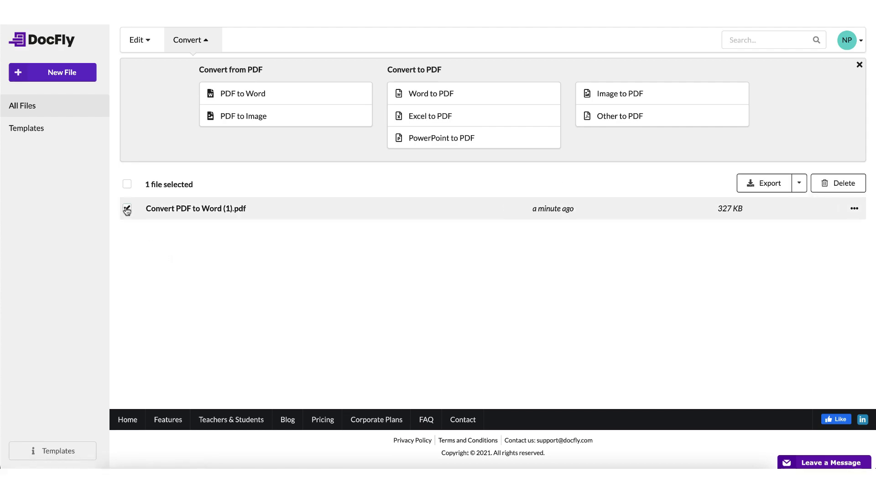
left_click(236, 94)
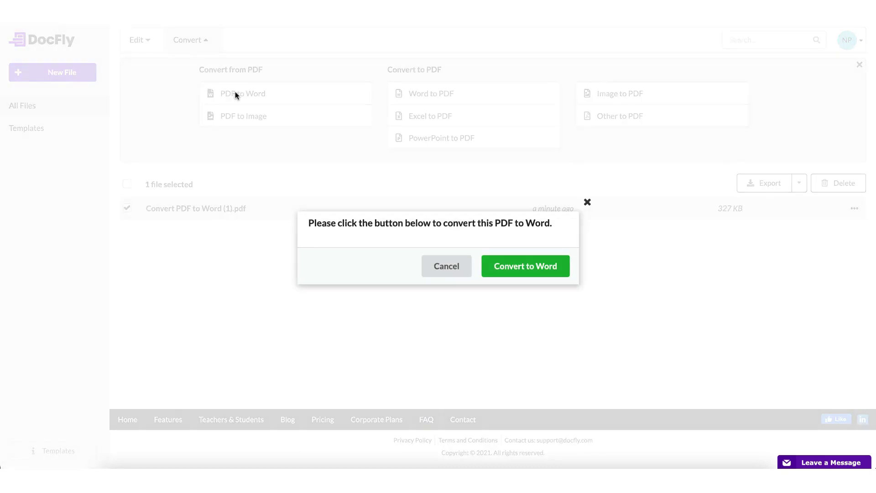
left_click(535, 270)
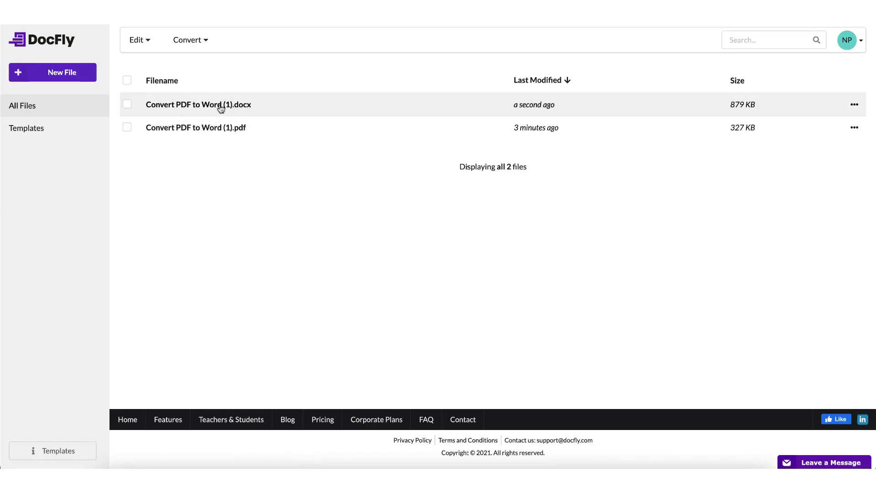
Step: Download Convert PDF to Word (1).docx via Export > Download and bring up its open options
left_click(127, 105)
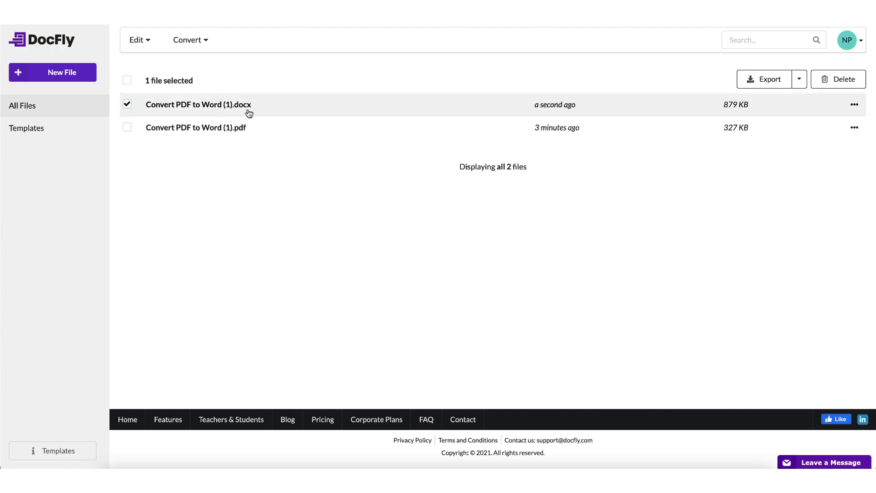
left_click(775, 82)
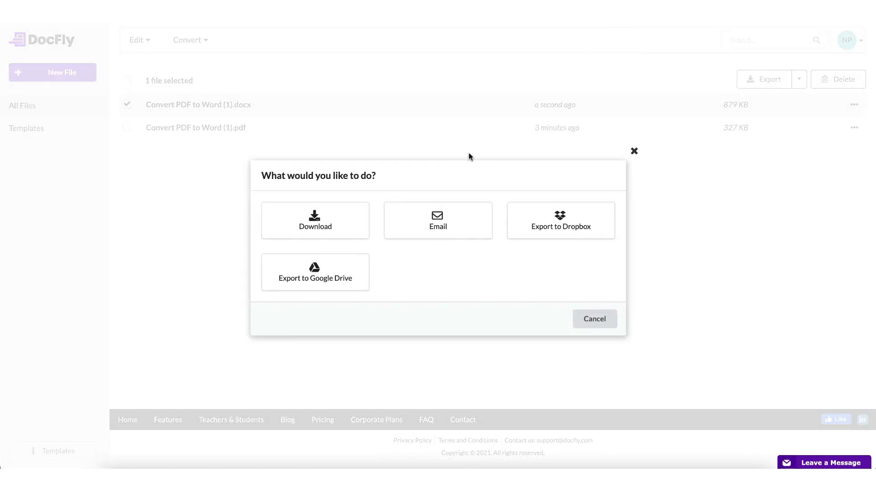
left_click(315, 217)
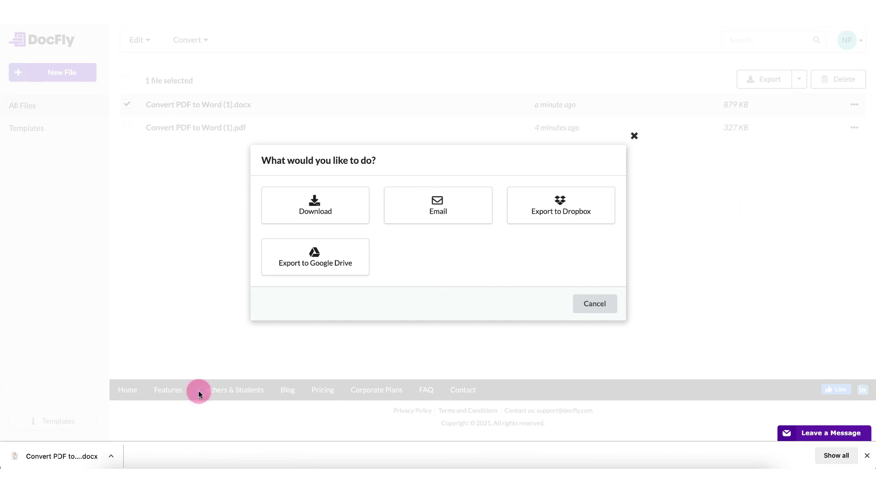
left_click(111, 456)
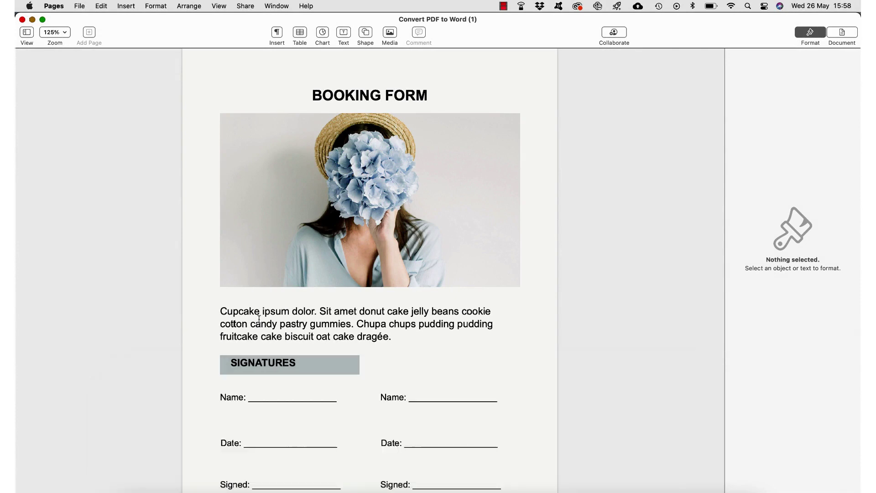
Step: Type NEW CLIENT into the BOOKING FORM heading, restoring the displaced B
left_click(220, 207)
key("Up")
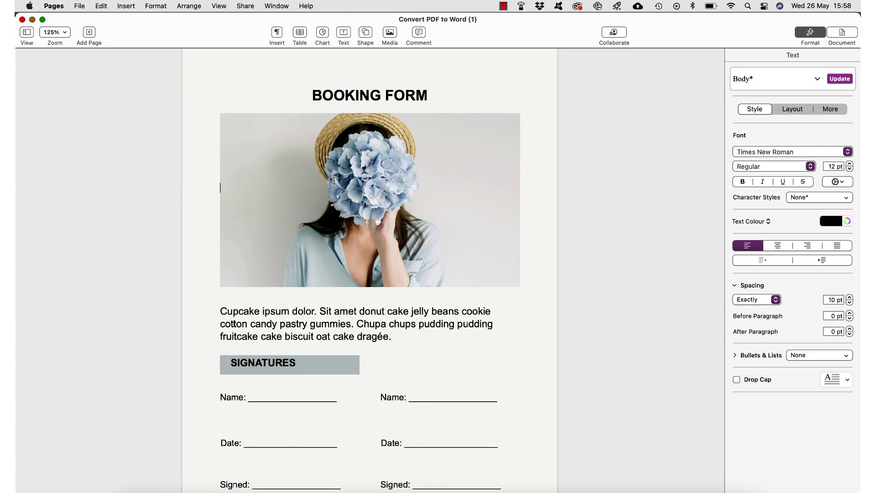
scroll(335, 181, "down", 3)
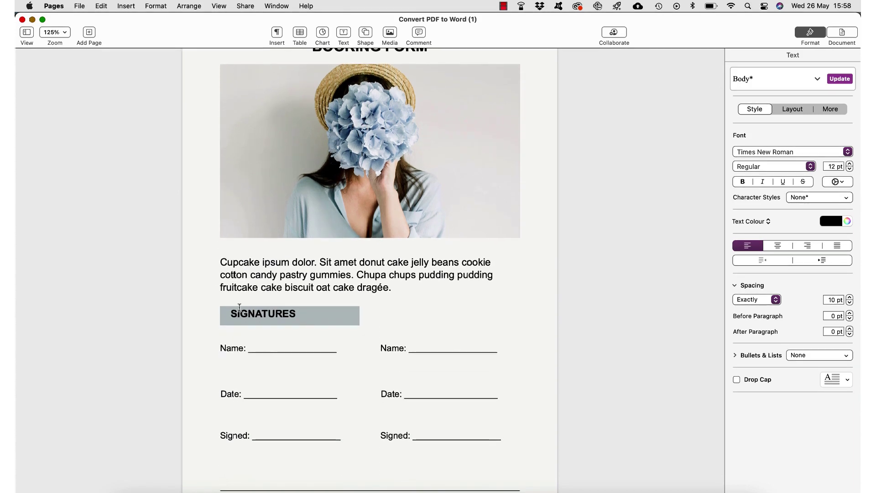
scroll(302, 120, "up", 3)
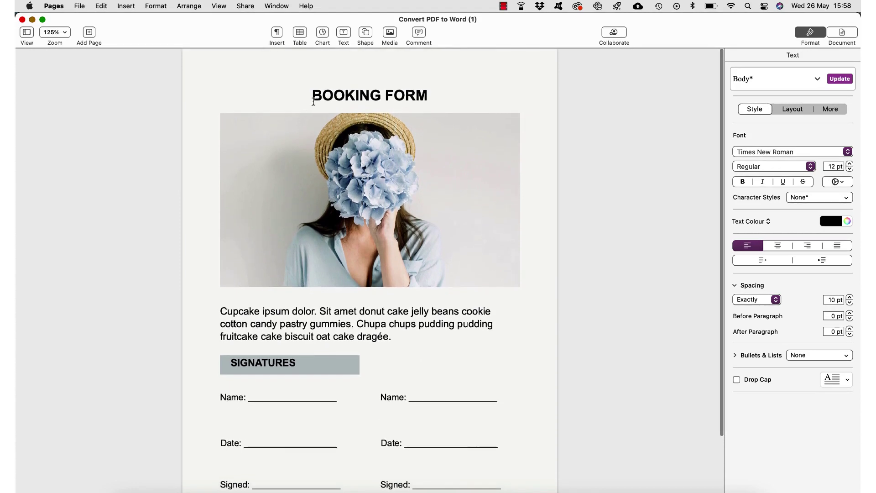
left_click(314, 96)
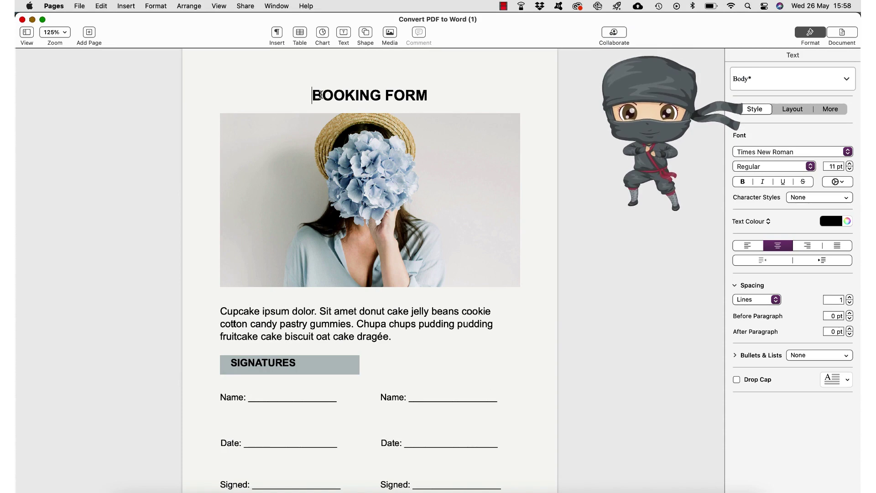
left_click(321, 94)
key("Left")
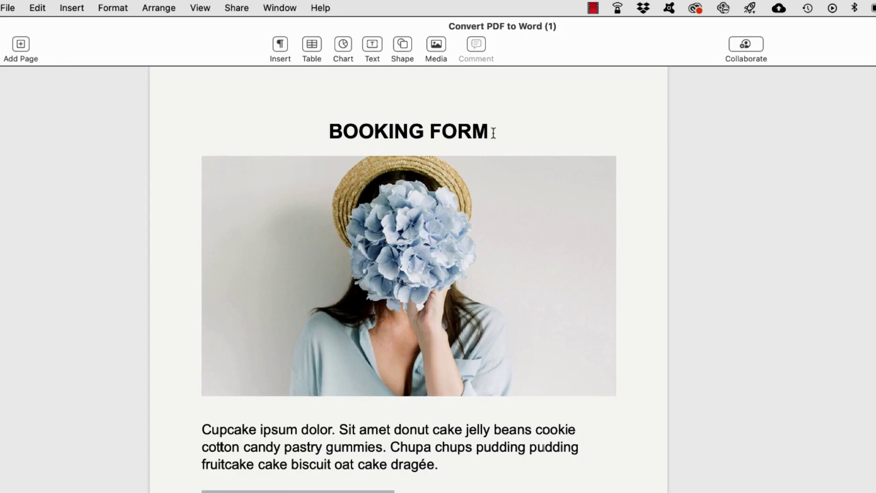
left_click(488, 132)
left_click(343, 131)
type("NEW CLIENT")
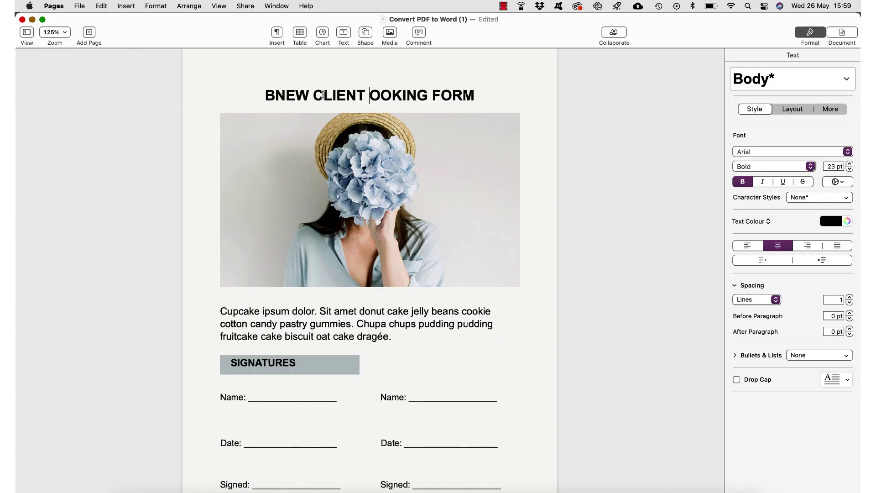
left_click(273, 95)
key("BackSpace")
left_click(364, 96)
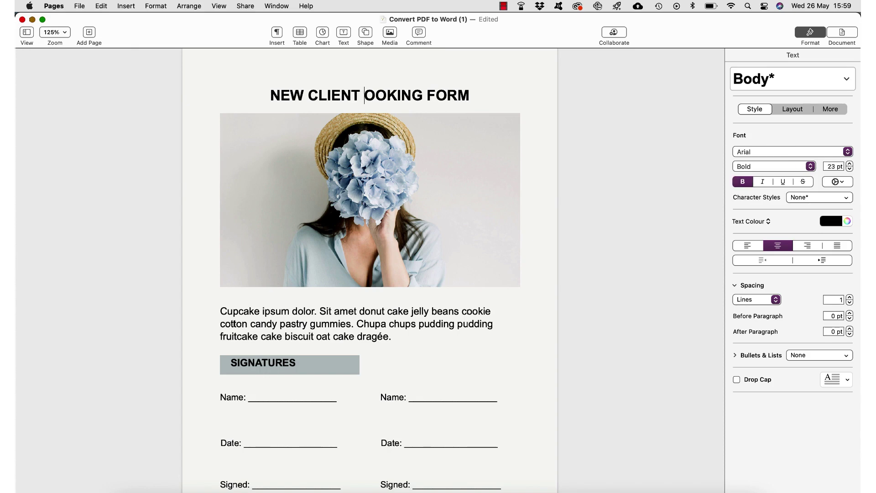
type("B")
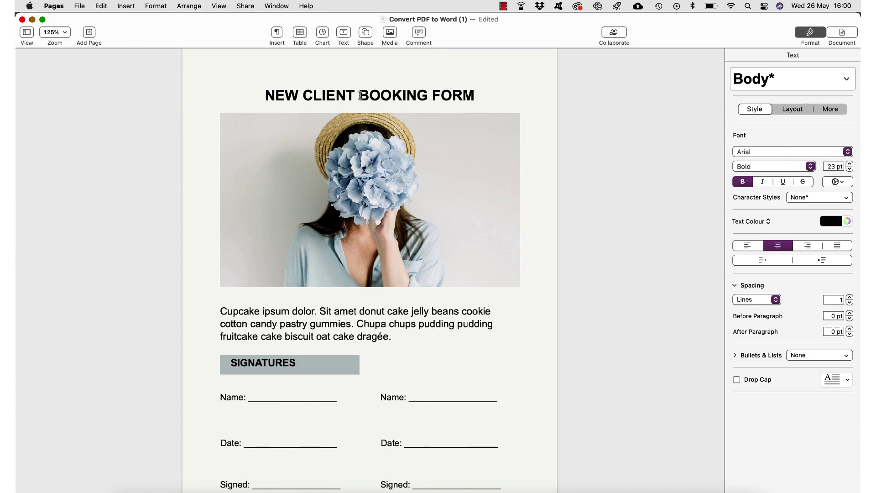
Step: Remove the NEW CLIENT words from the start of the heading
key("BackSpace")
key("BackSpace")
key("BackSpace")
key("BackSpace")
key("BackSpace")
key("BackSpace")
key("BackSpace")
key("BackSpace")
key("BackSpace")
key("BackSpace")
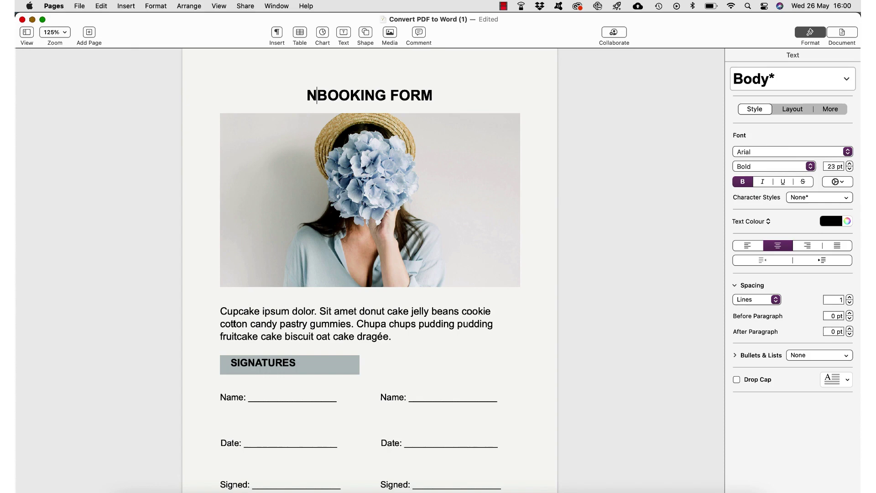
key("BackSpace")
left_click(469, 96)
left_click(312, 94)
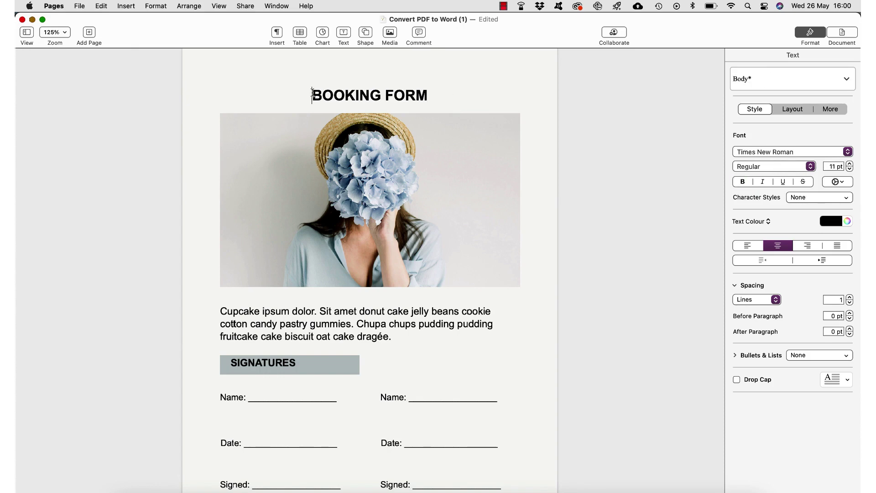
type("NEW CLIENT")
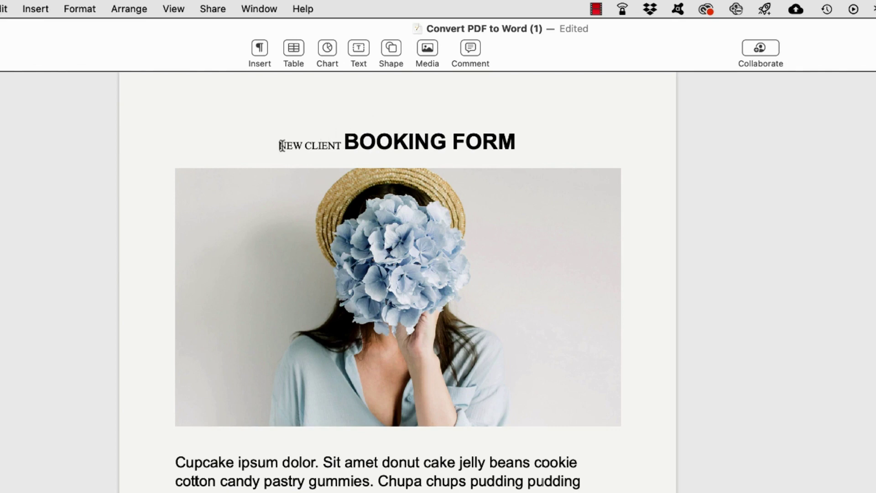
left_click_drag(279, 145, 341, 146)
key("Right")
key("BackSpace")
key("BackSpace")
key("BackSpace")
key("BackSpace")
key("BackSpace")
key("BackSpace")
key("BackSpace")
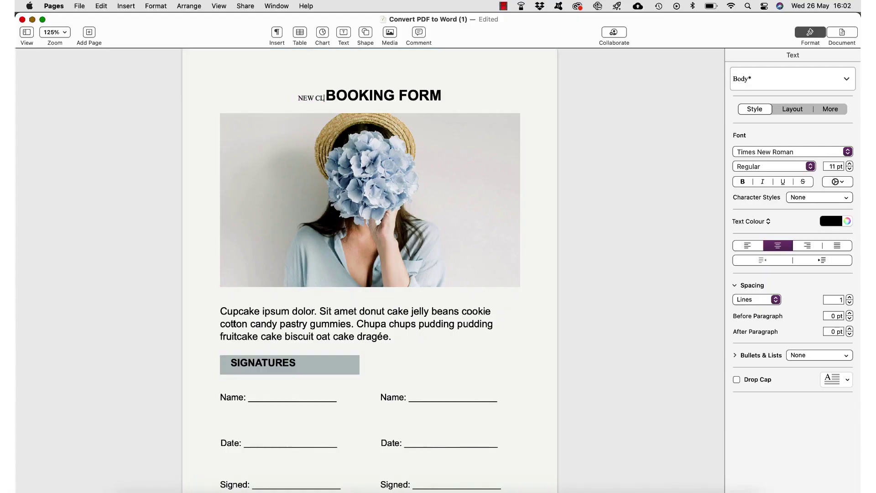
key("BackSpace")
key("BackSpace")
key("BackSpace")
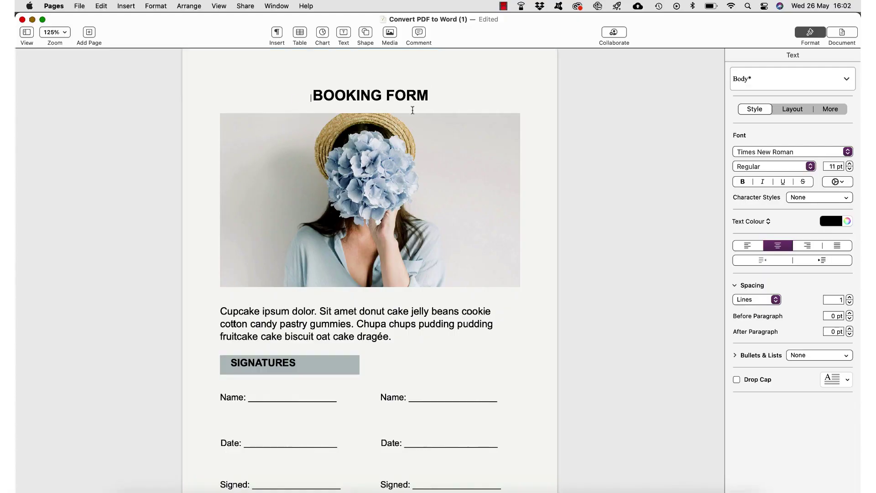
Step: Insert FOR NEW CLIENTS into the heading, fixing the stray M after CLIENTS
left_click(415, 97)
type("FOR FOR")
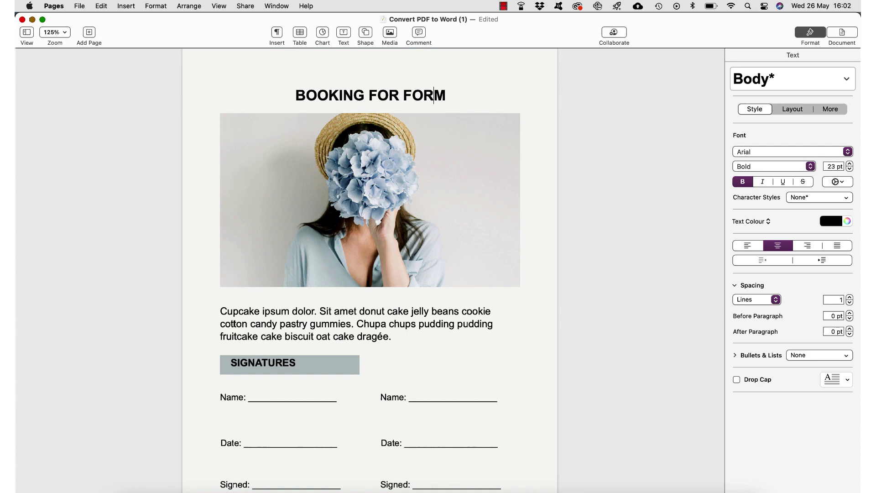
type("NEW CLIENTS")
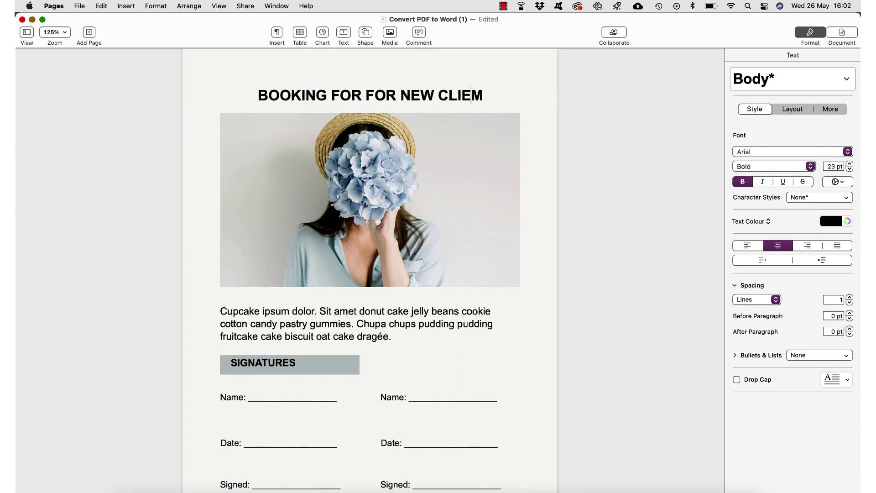
key("Delete")
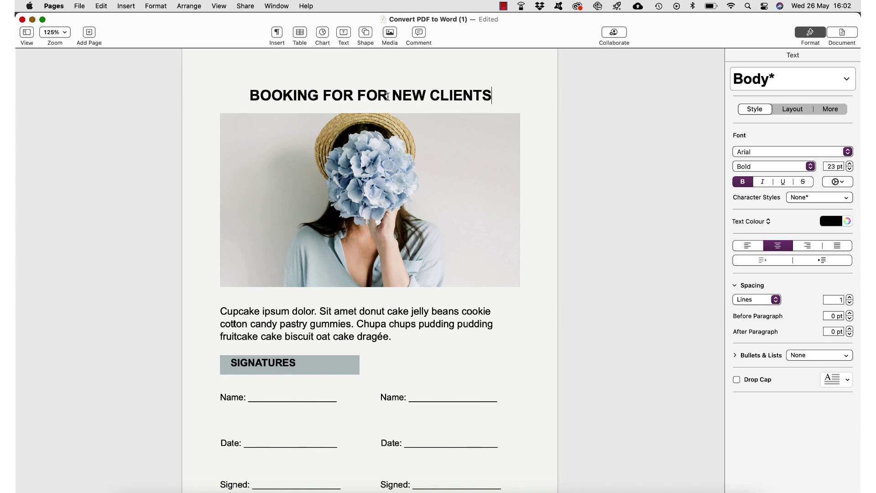
left_click(387, 96)
type("m")
key("BackSpace")
type("M")
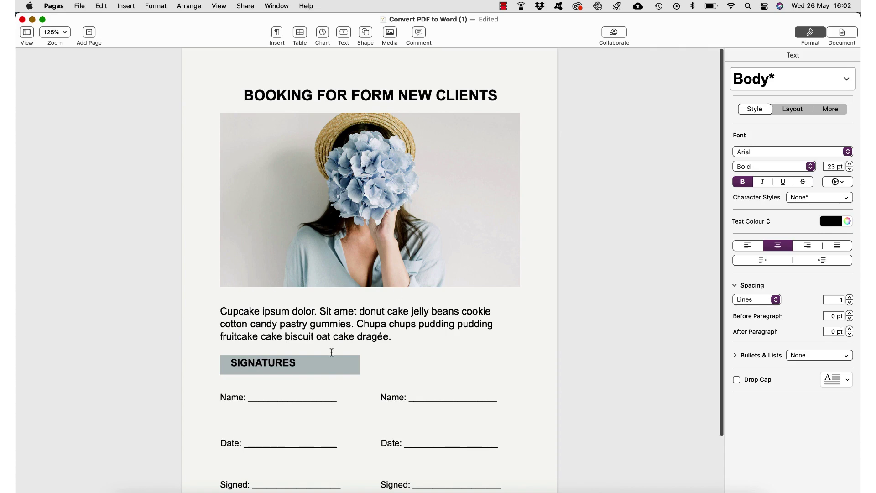
Step: Add Full before both signature Name: labels, deleting the stray N
scroll(332, 353, "down", 2)
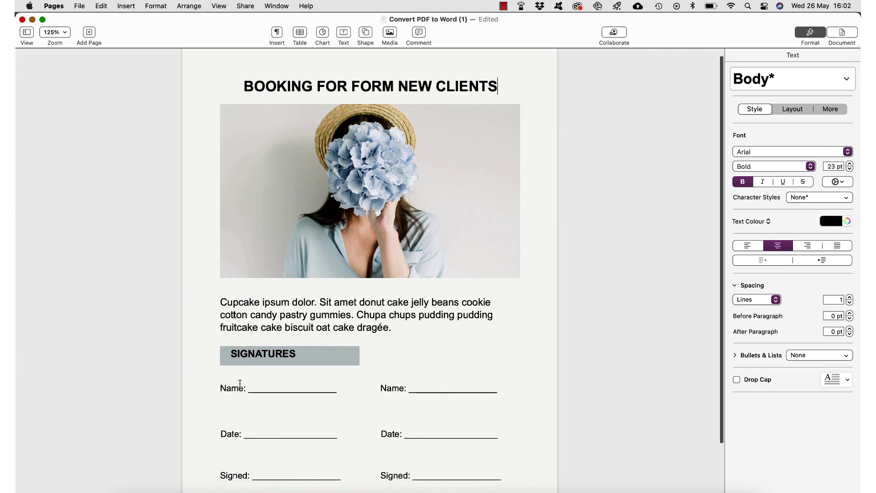
left_click(234, 371)
left_click(224, 391)
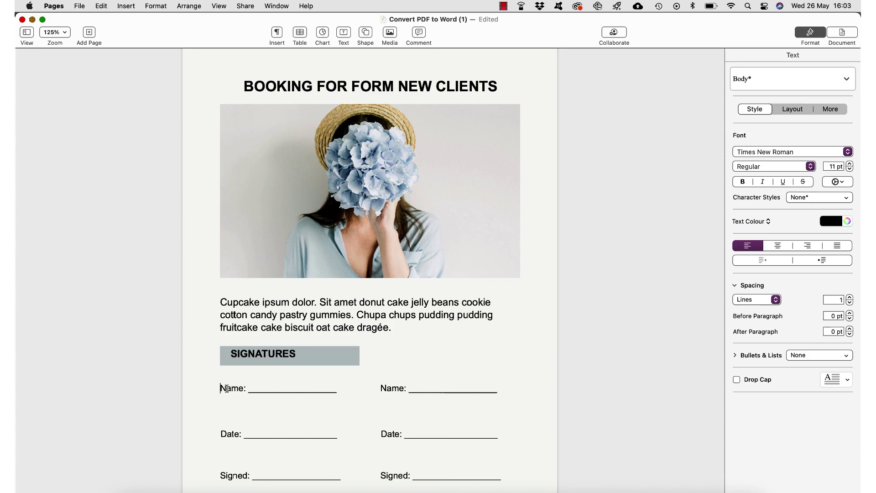
left_click(227, 388)
type("Full N")
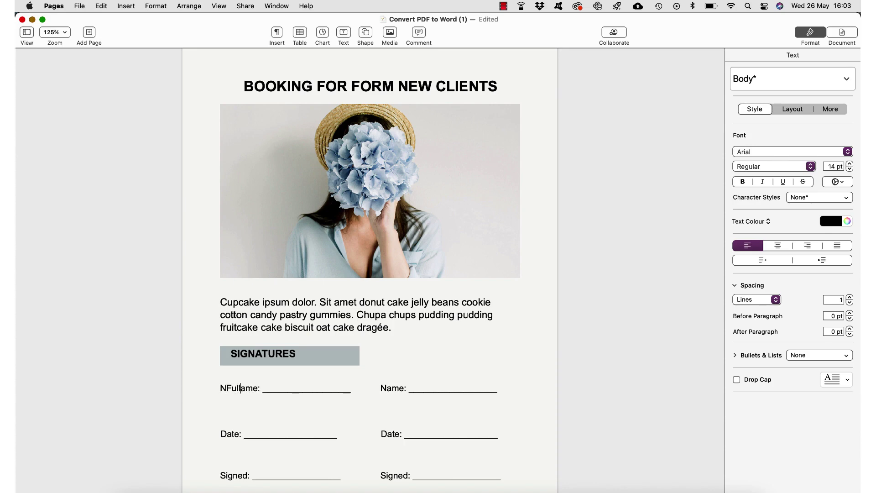
left_click(226, 387)
key("BackSpace")
left_click(387, 387)
type("Full N")
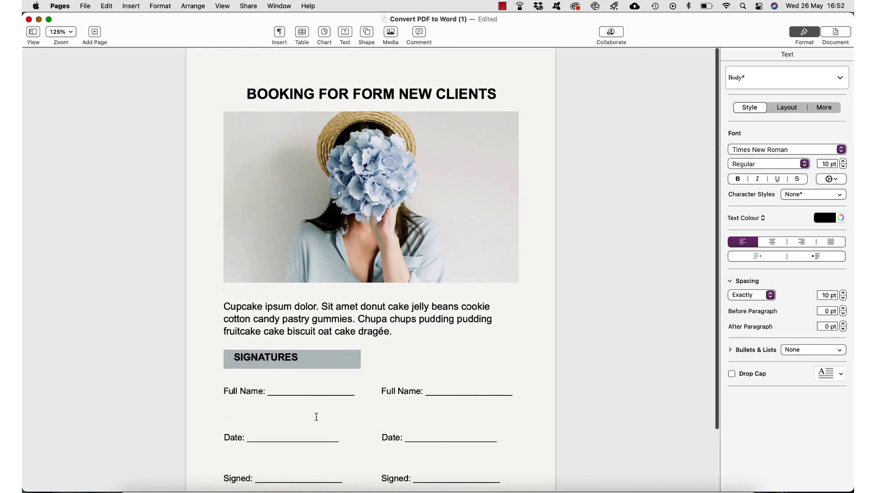
scroll(316, 416, "down", 5)
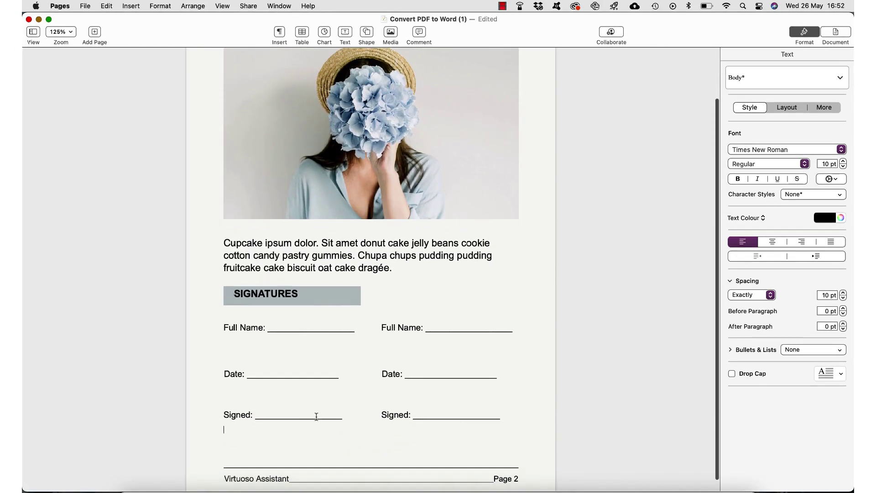
left_click(225, 477)
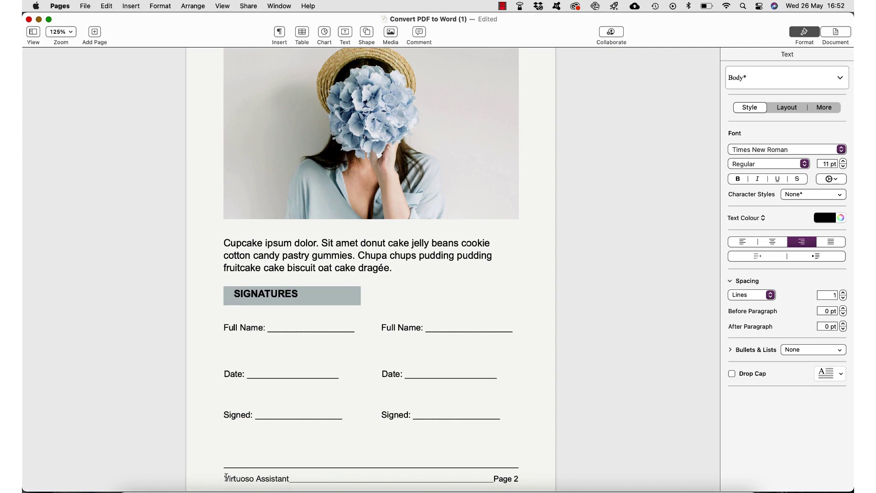
left_click_drag(226, 478, 287, 465)
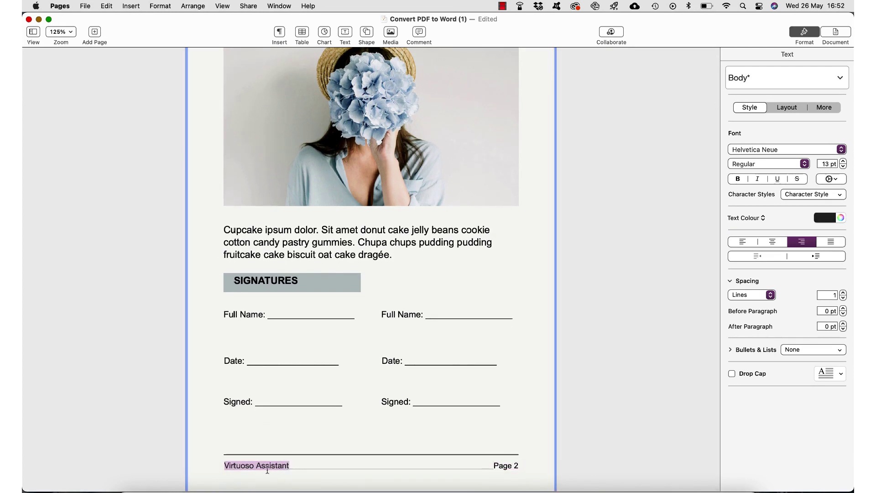
right_click(269, 469)
mouse_move(288, 460)
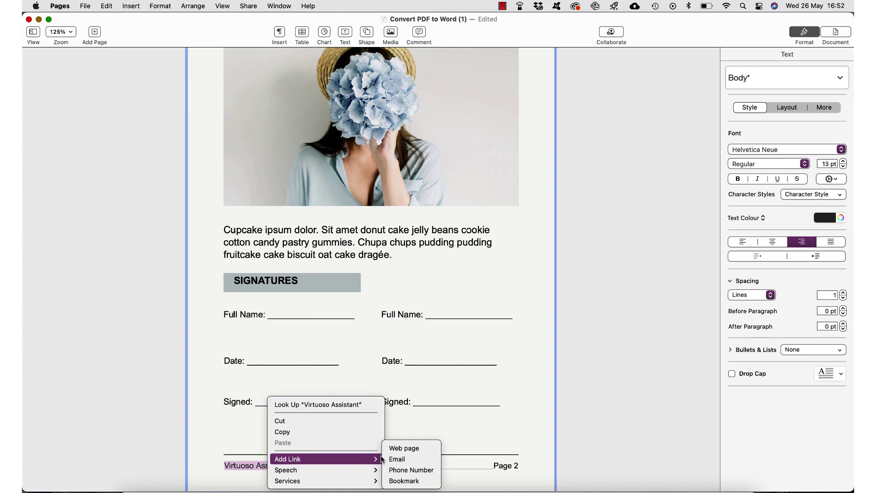
left_click(403, 448)
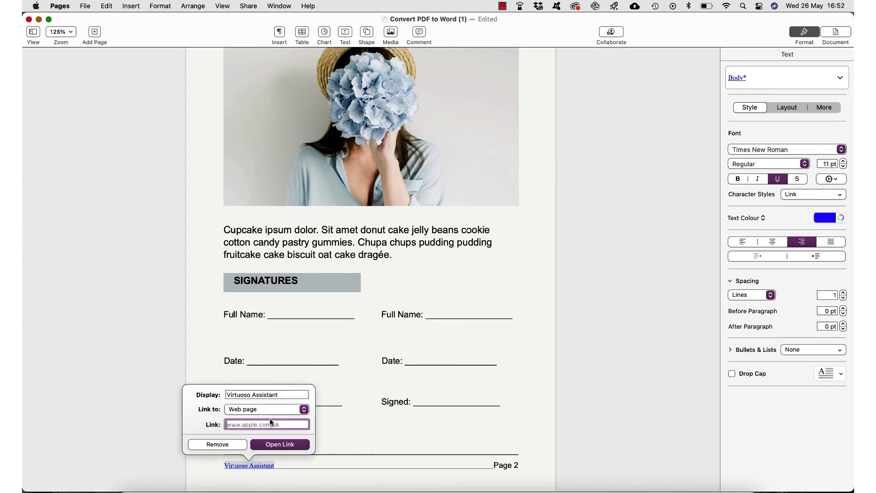
type("www.virtuosoassistant.co.uk")
key("Return")
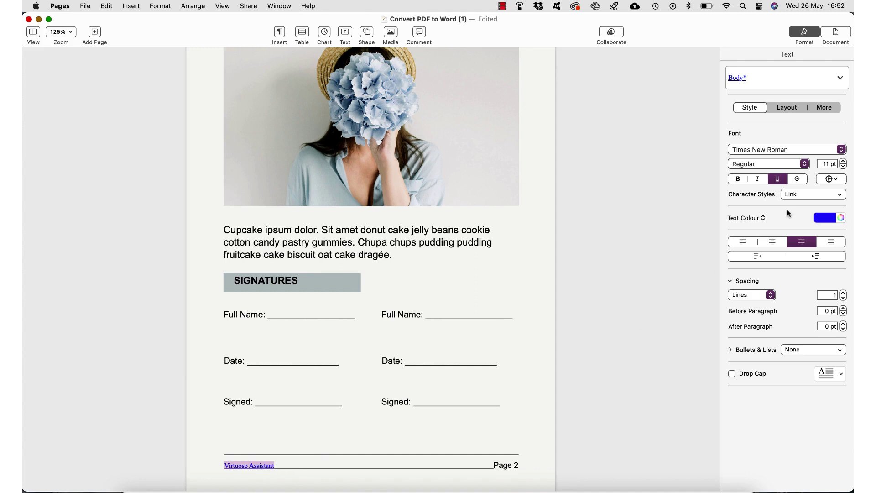
Step: Format the footer link as Helvetica Neue, dark Lead colour, 12 pt
left_click(821, 149)
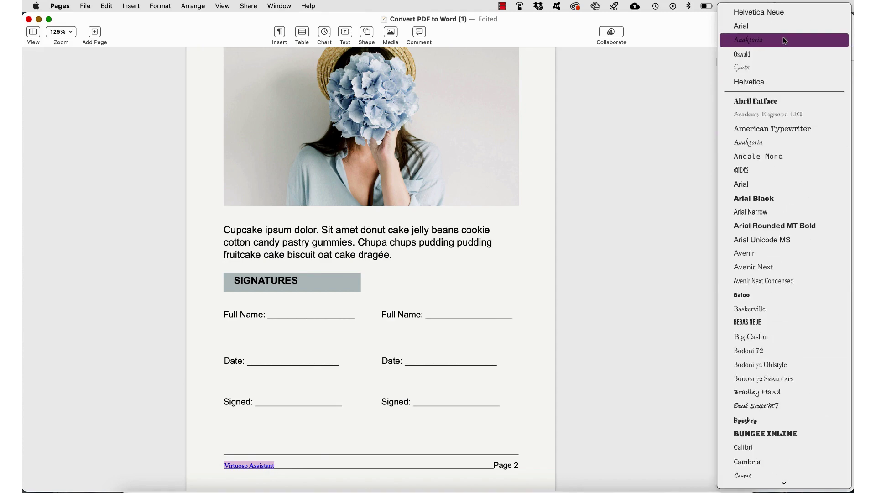
left_click(775, 12)
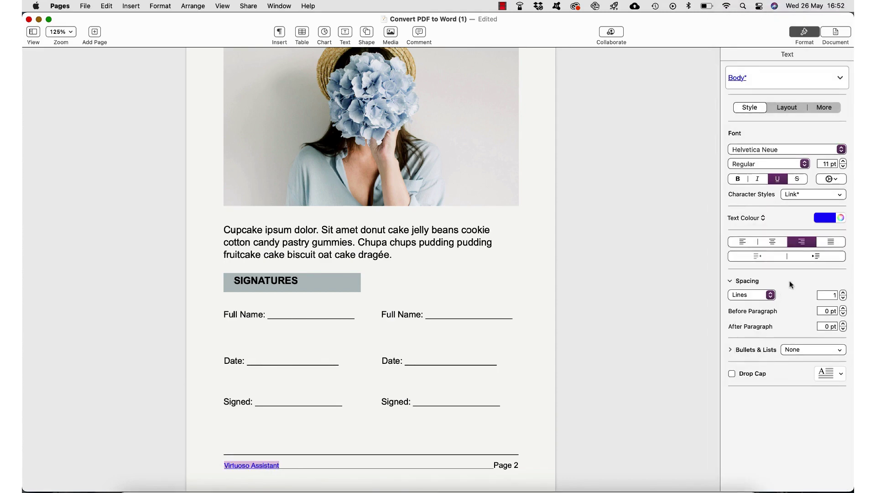
left_click(840, 218)
left_click(530, 77)
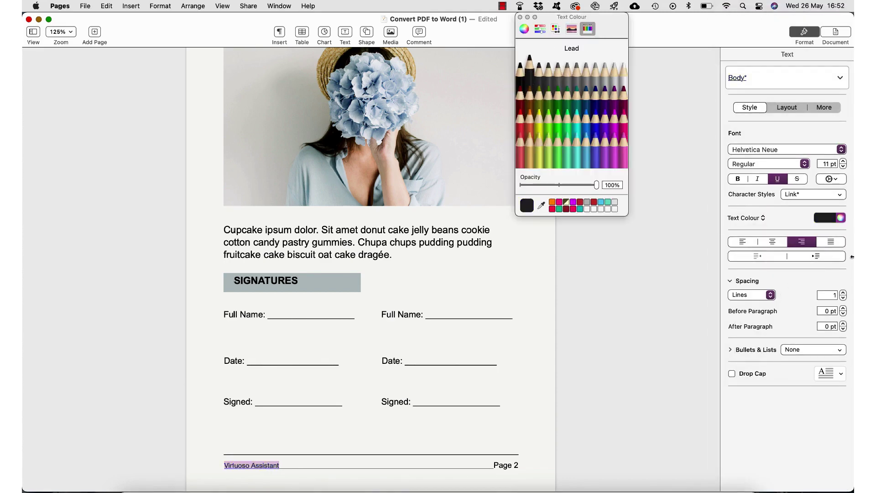
left_click(843, 161)
left_click(843, 161)
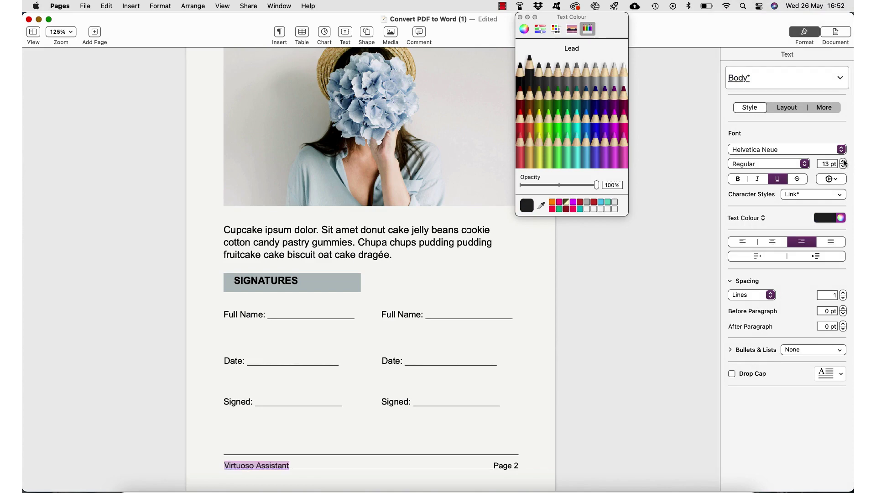
left_click(843, 167)
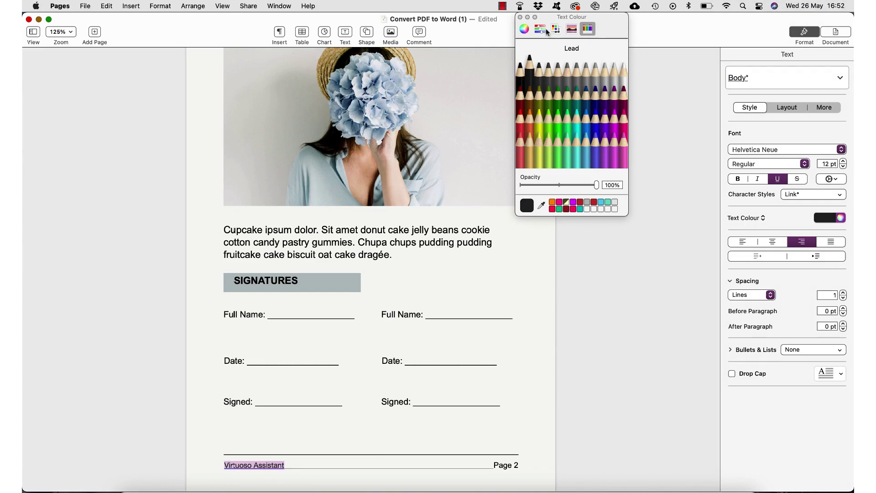
left_click(520, 17)
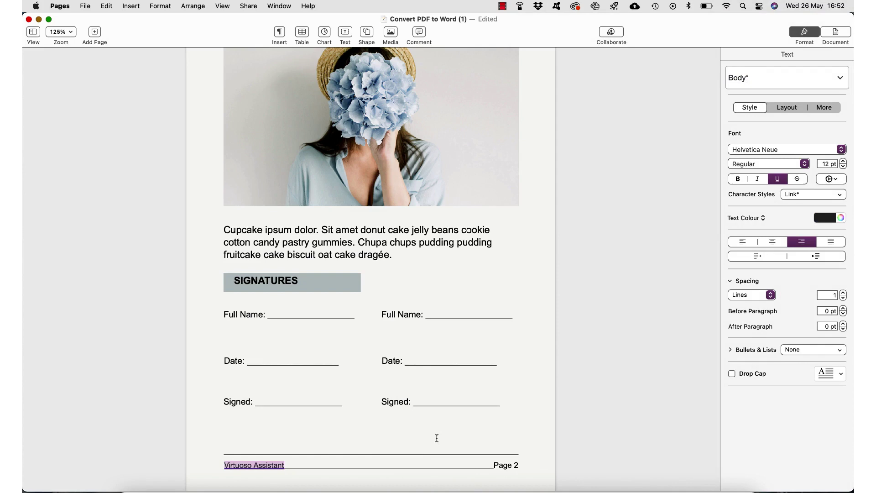
left_click(437, 438)
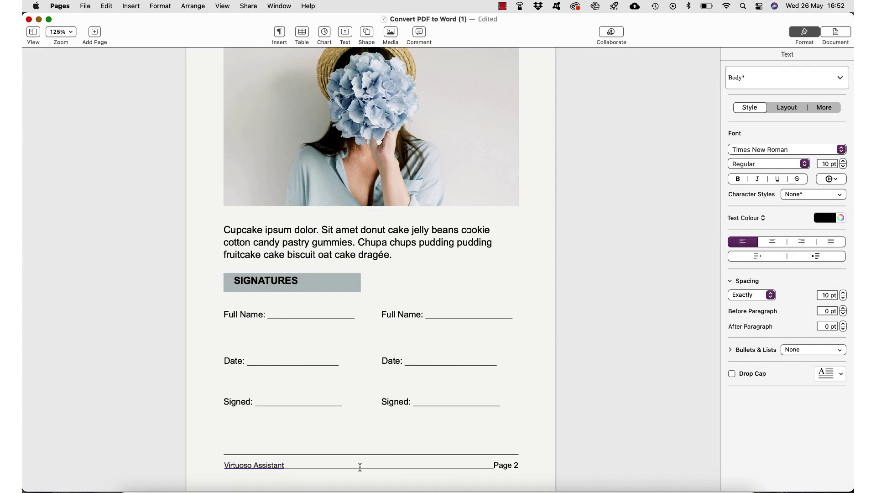
left_click(360, 467)
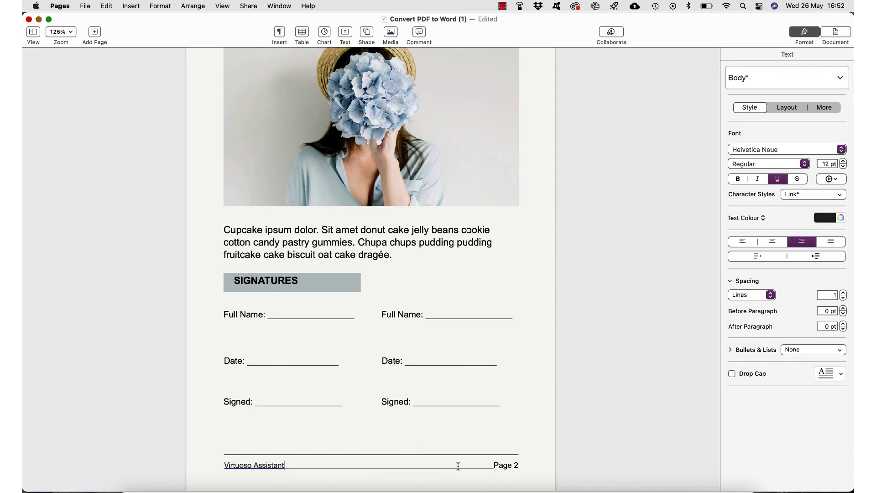
Step: Insert the VA logo PNG, shrink it to about 0.73 inches, and place it in the footer
left_click(124, 6)
left_click(136, 326)
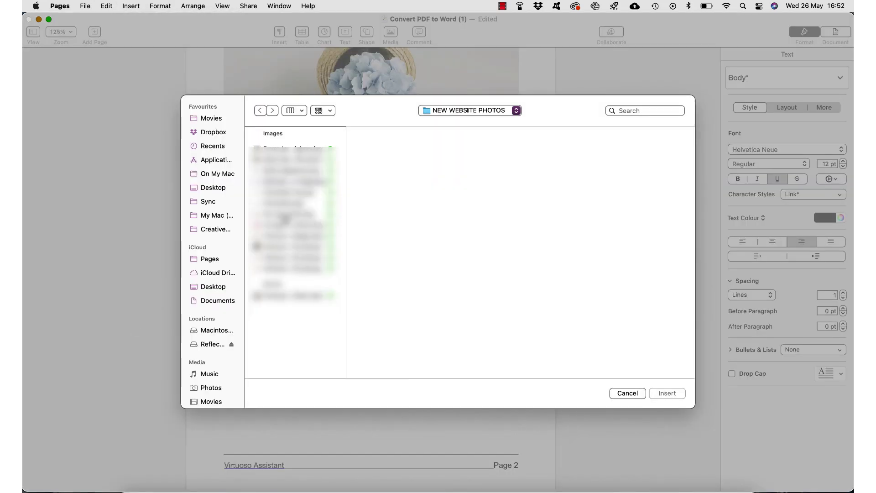
left_click(666, 393)
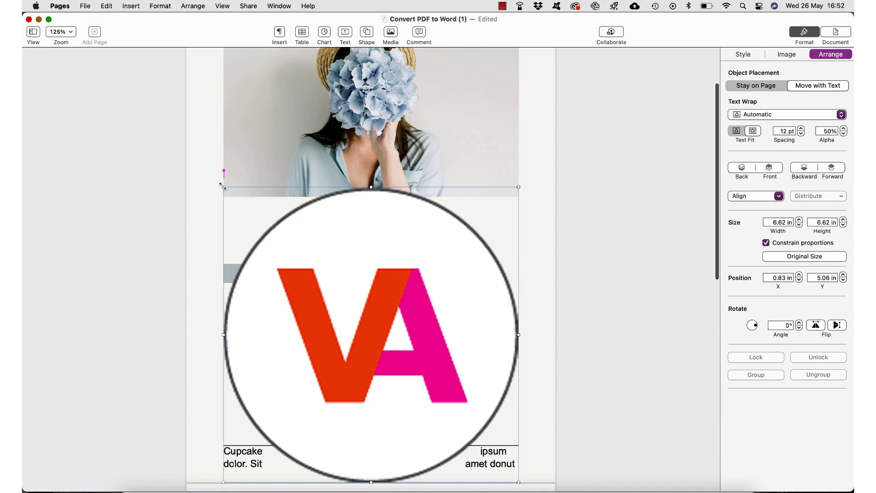
left_click_drag(222, 186, 355, 477)
left_click(429, 464)
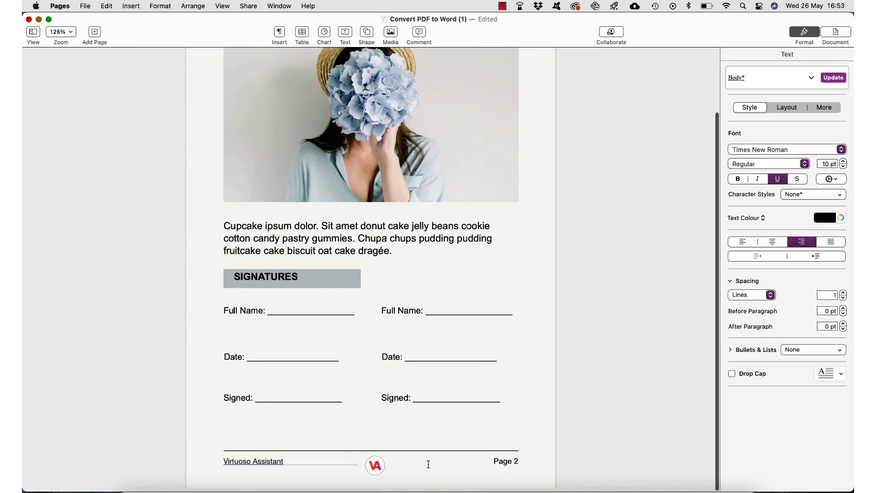
scroll(429, 463, "up", 1)
scroll(418, 436, "down", 1)
scroll(417, 435, "up", 1)
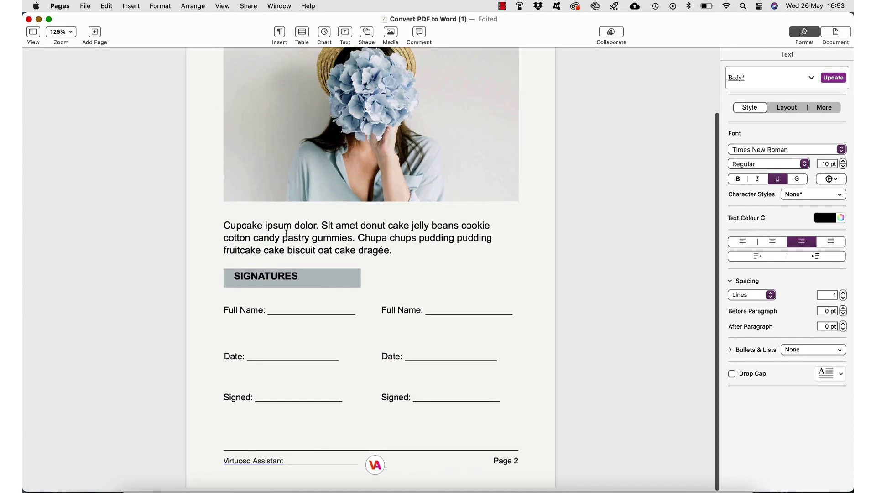
Step: Show the File > Export To formats for the booking form
left_click(87, 6)
mouse_move(99, 128)
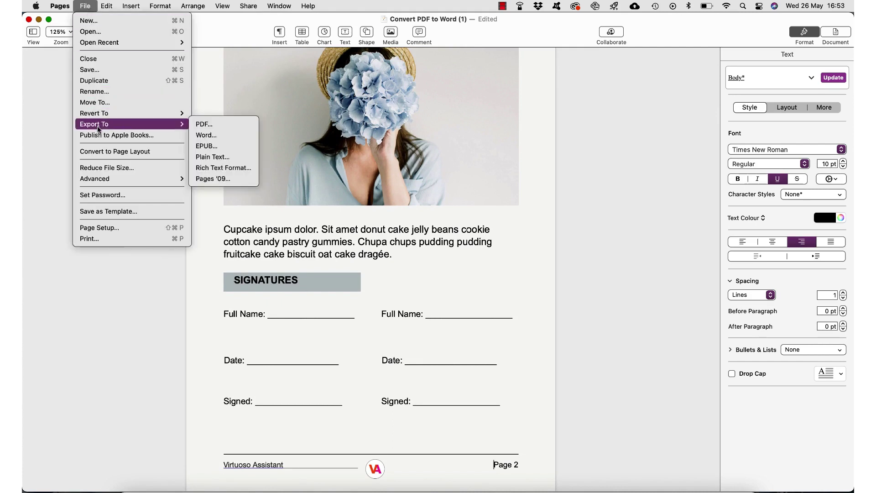